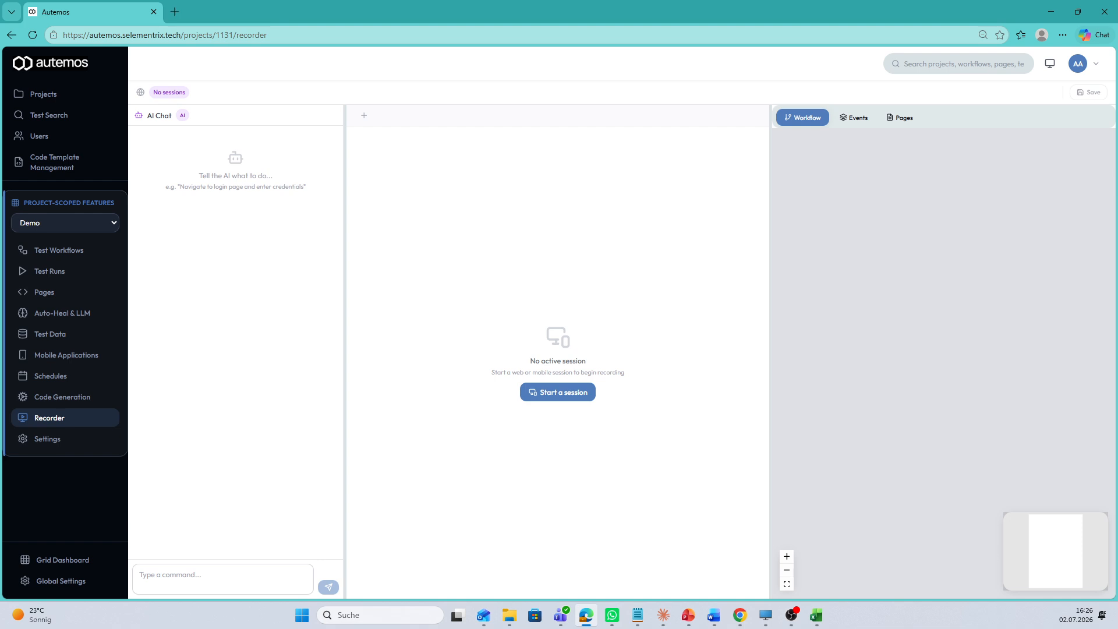
Paste the prepared German test scenario, ending with the "$.title" extraction and "postTitle" checks, into the AI chat and send it.
click(223, 579)
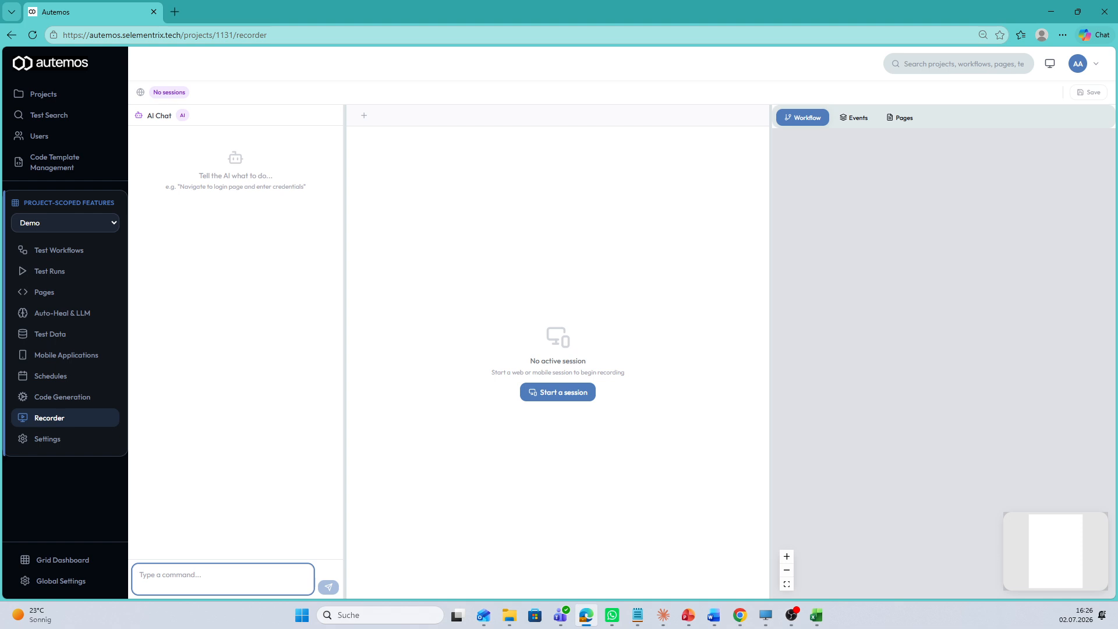
key(ctrl+v)
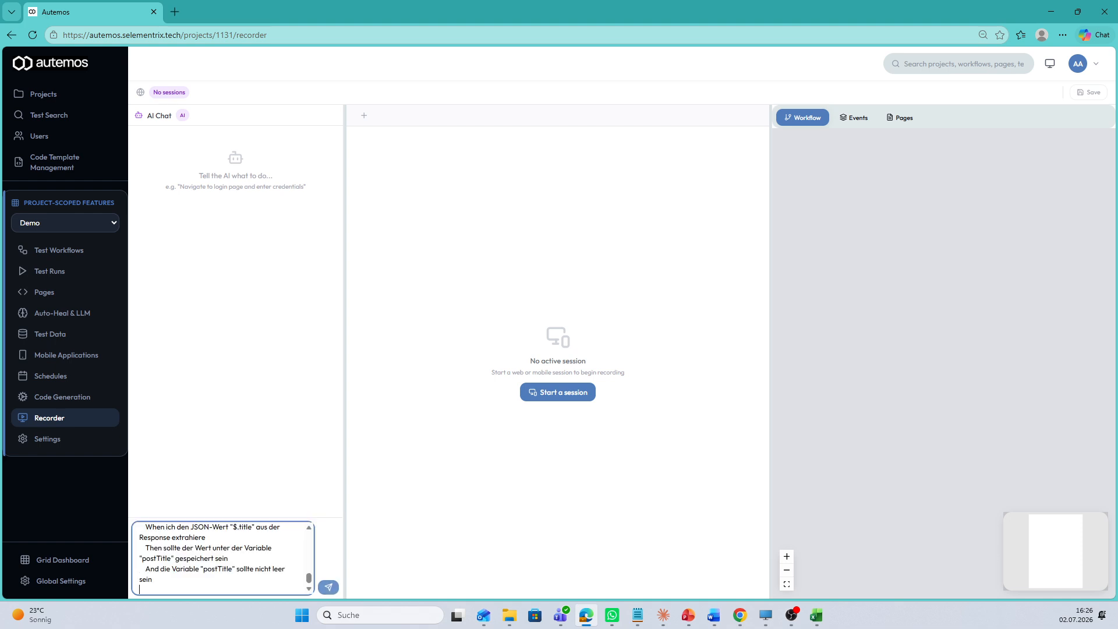
click(329, 587)
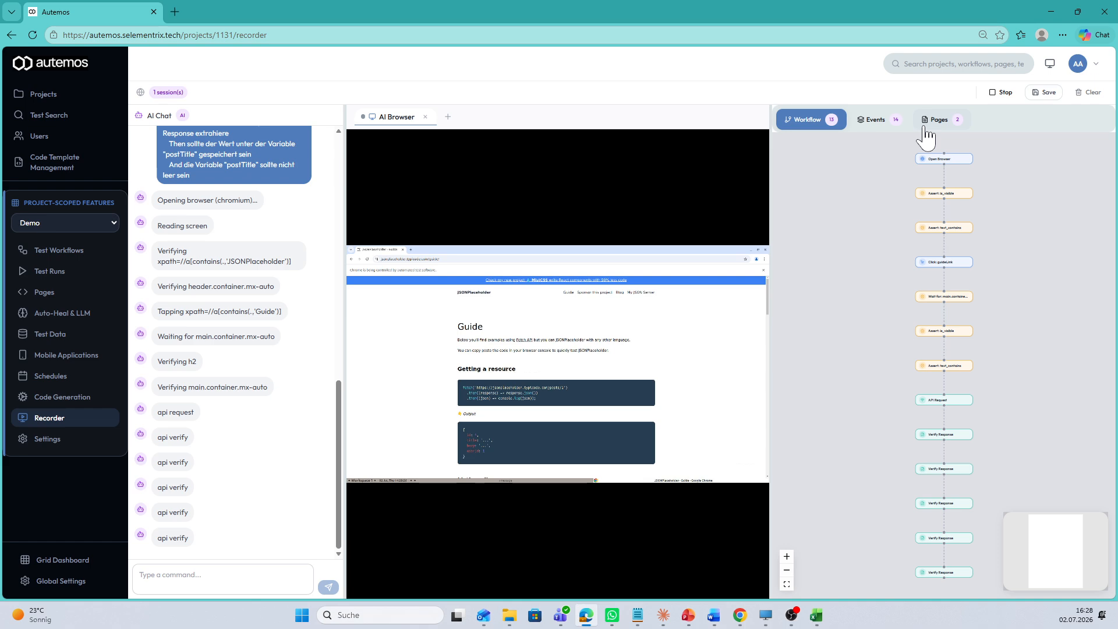
Review the page objects captured for HomePage and GuidePage, and stop the recording session.
click(925, 131)
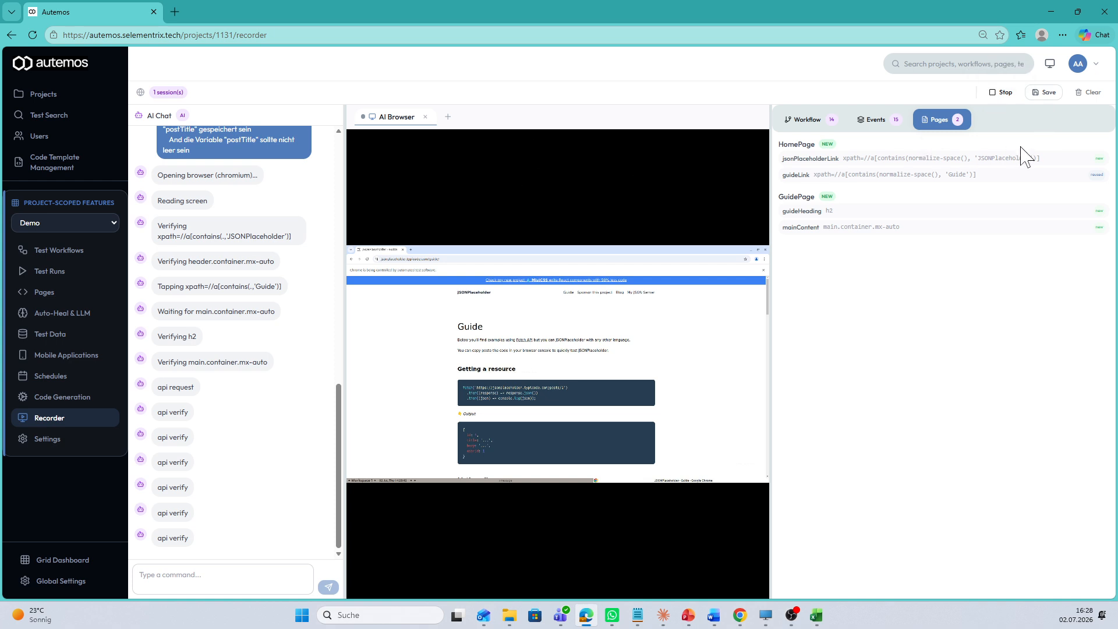
click(997, 92)
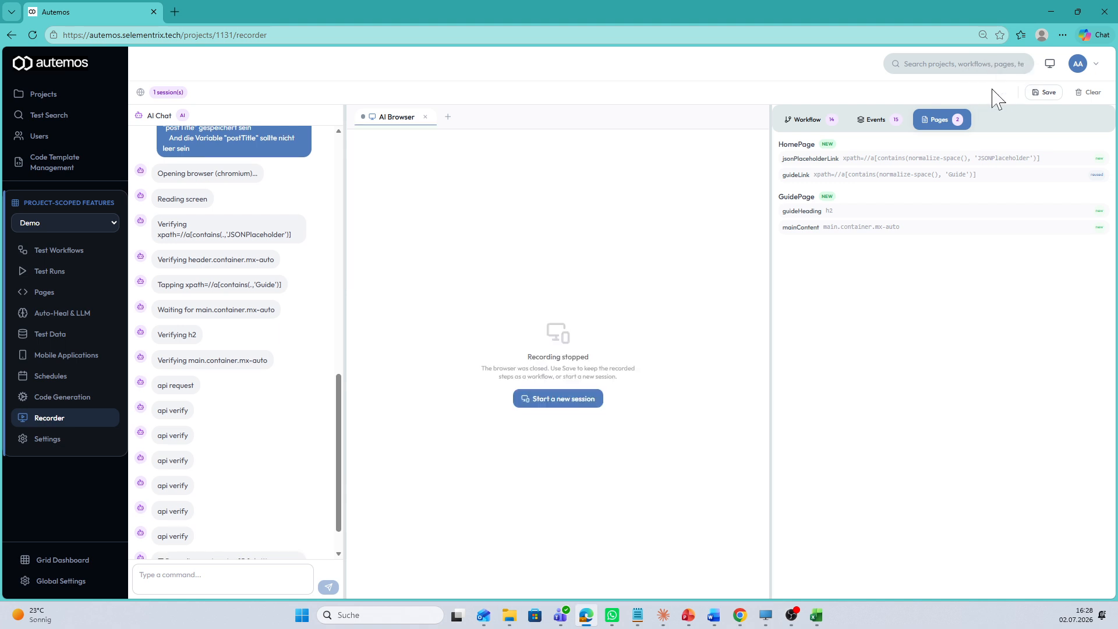
Open the saved "Browser + API Test" workflow and switch its node layout to vertical.
click(64, 256)
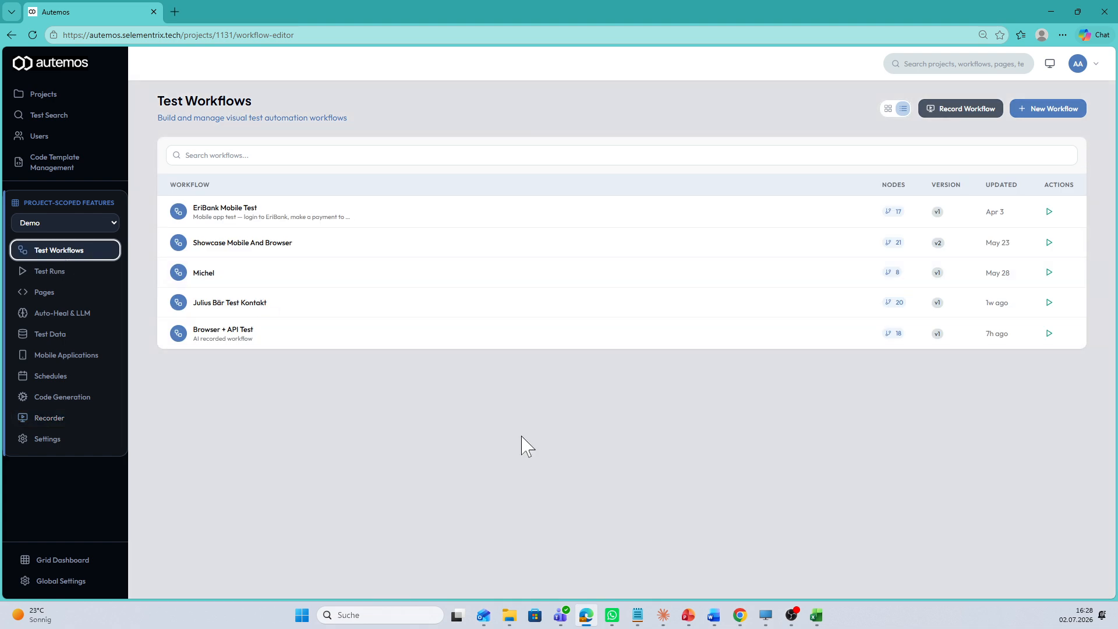
click(224, 338)
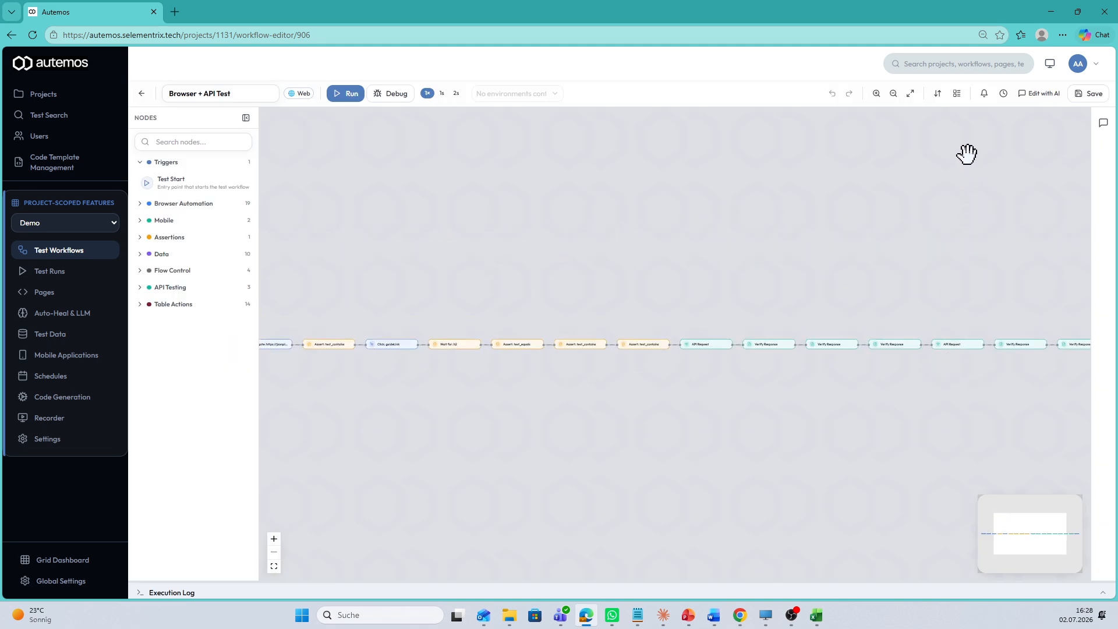
click(933, 96)
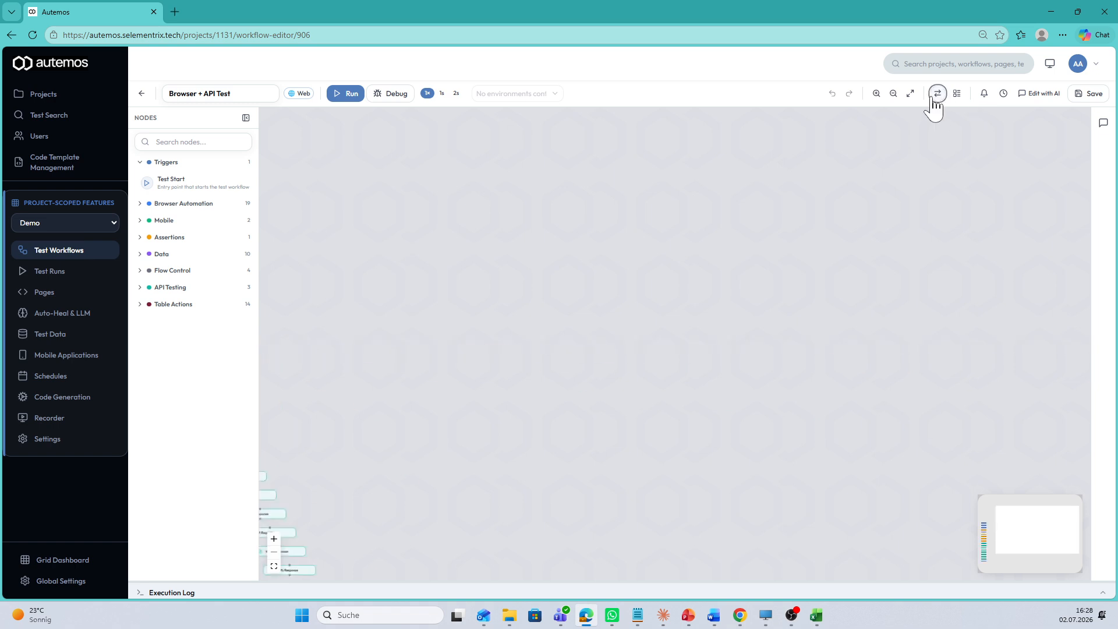
click(877, 93)
click(876, 93)
click(876, 94)
drag(863, 218, 739, 244)
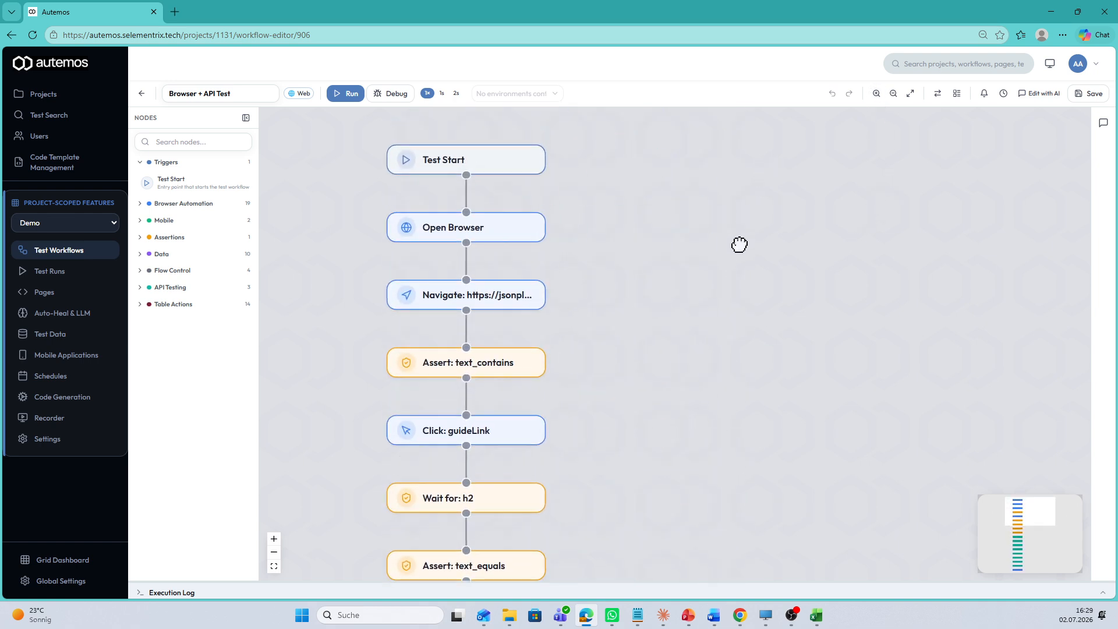
Inspect the parameters of the Open Browser, Navigate and first text_contains Assert nodes, including the expected value's bindings.
click(481, 237)
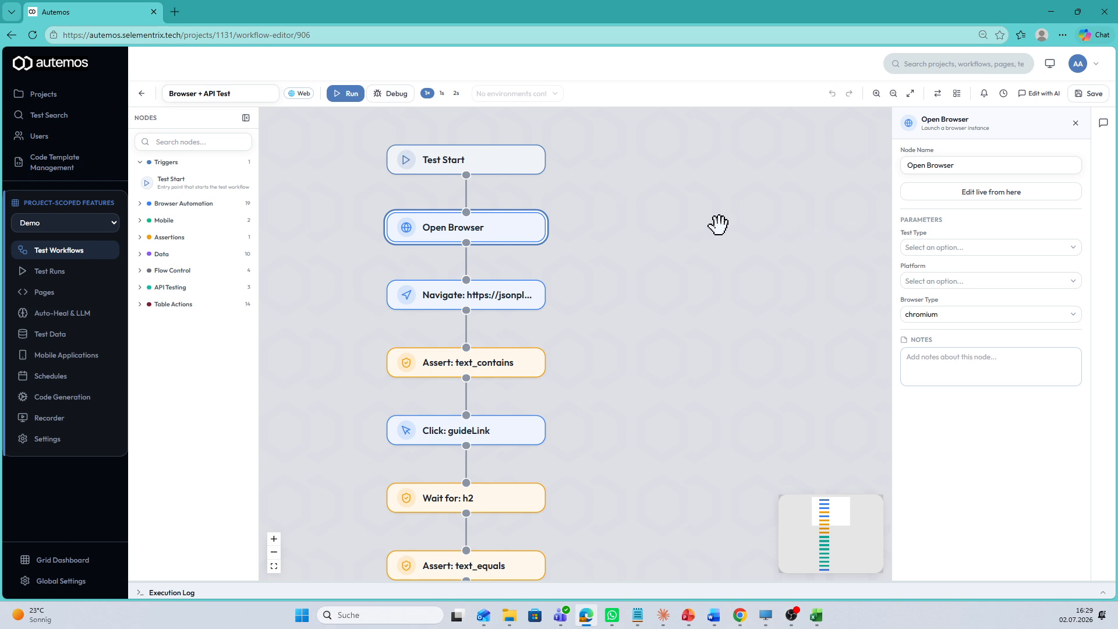
click(524, 308)
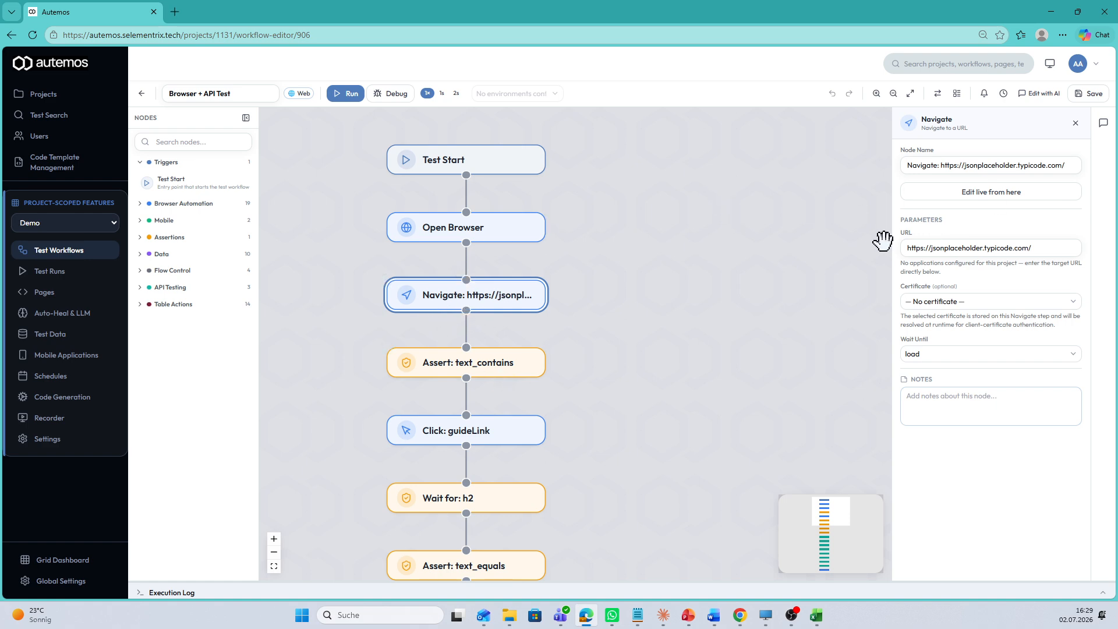
click(489, 375)
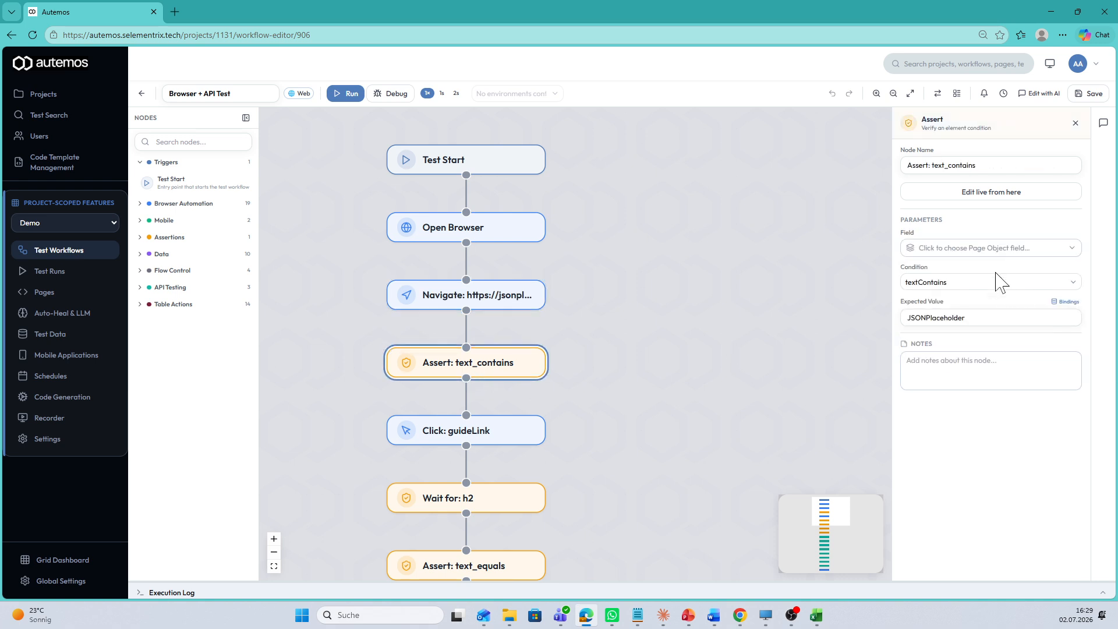
click(1065, 302)
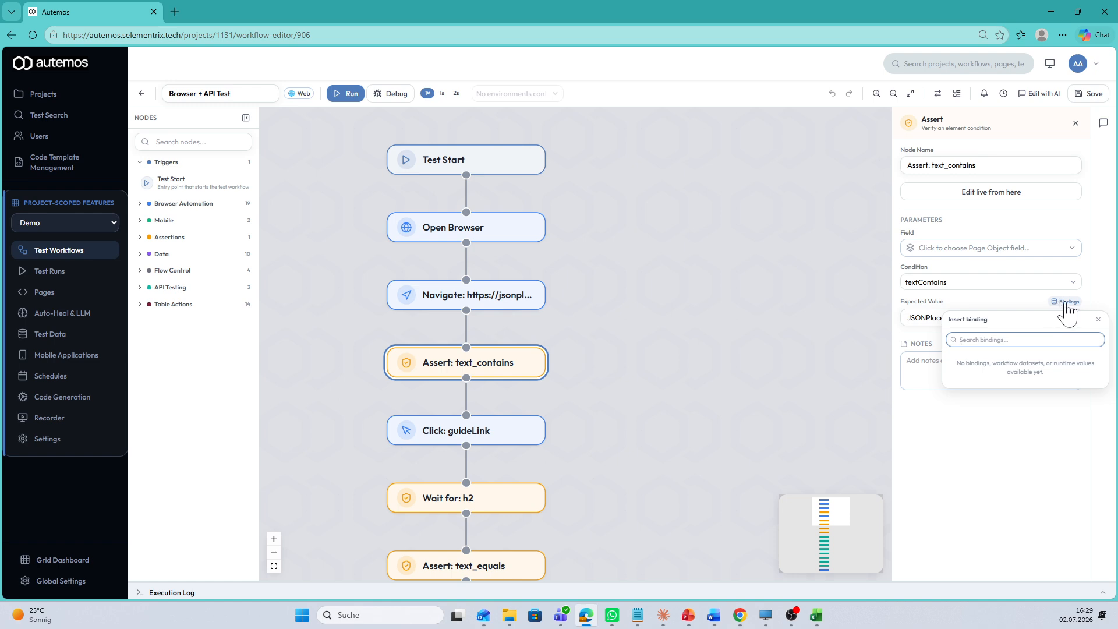
click(708, 351)
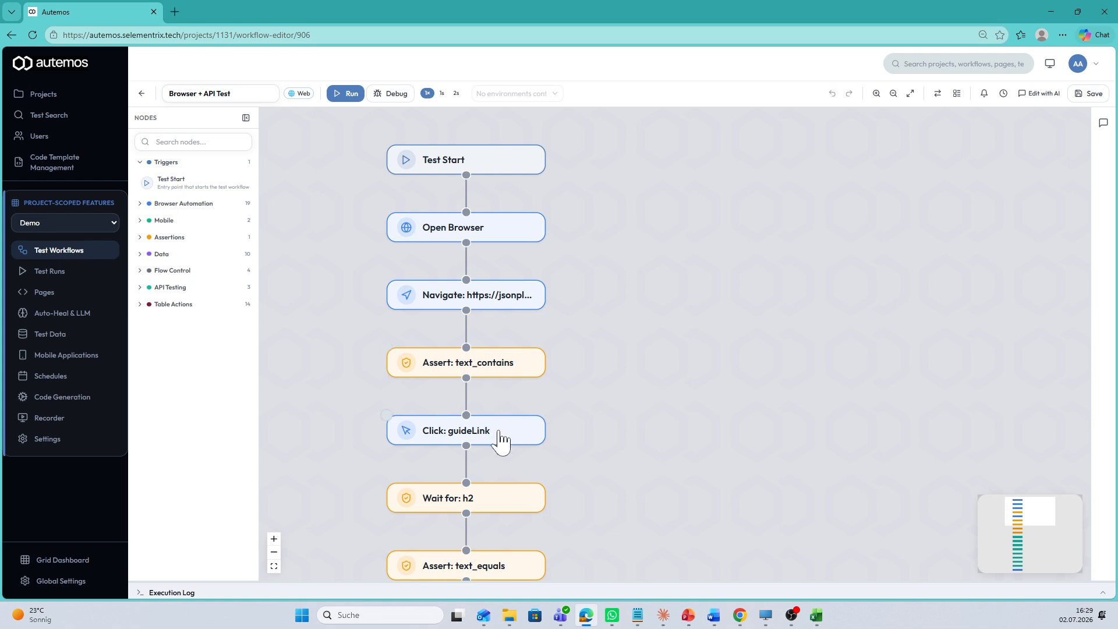
Inspect the parameters of the "Click: guideLink" and "Wait for: h2" nodes.
click(465, 438)
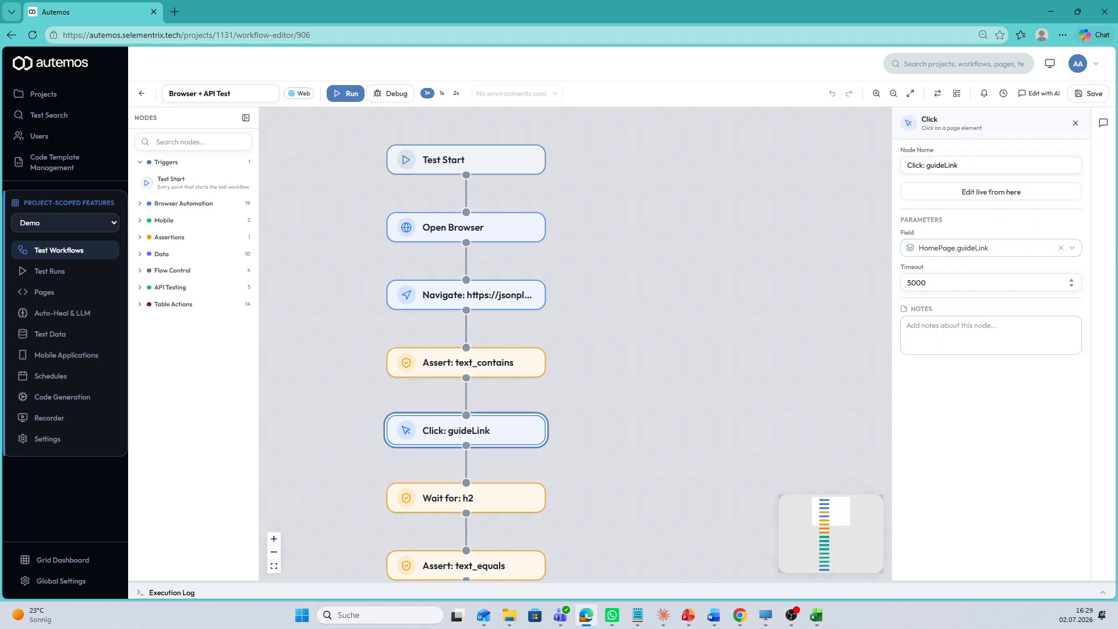
click(465, 511)
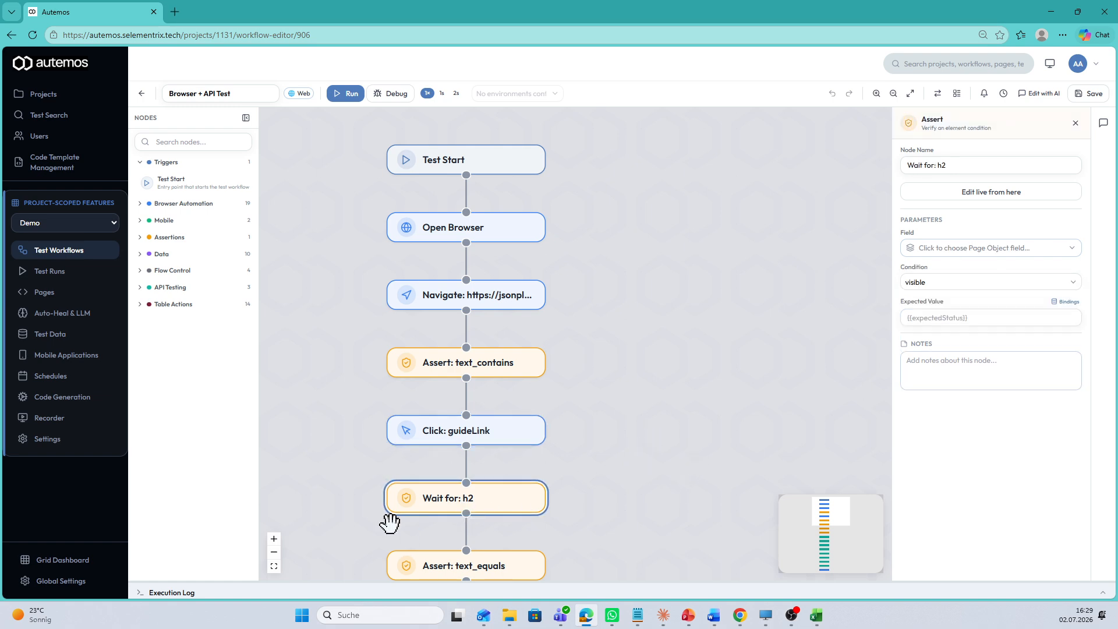
scroll(756, 399, down, 3)
scroll(756, 398, up, 3)
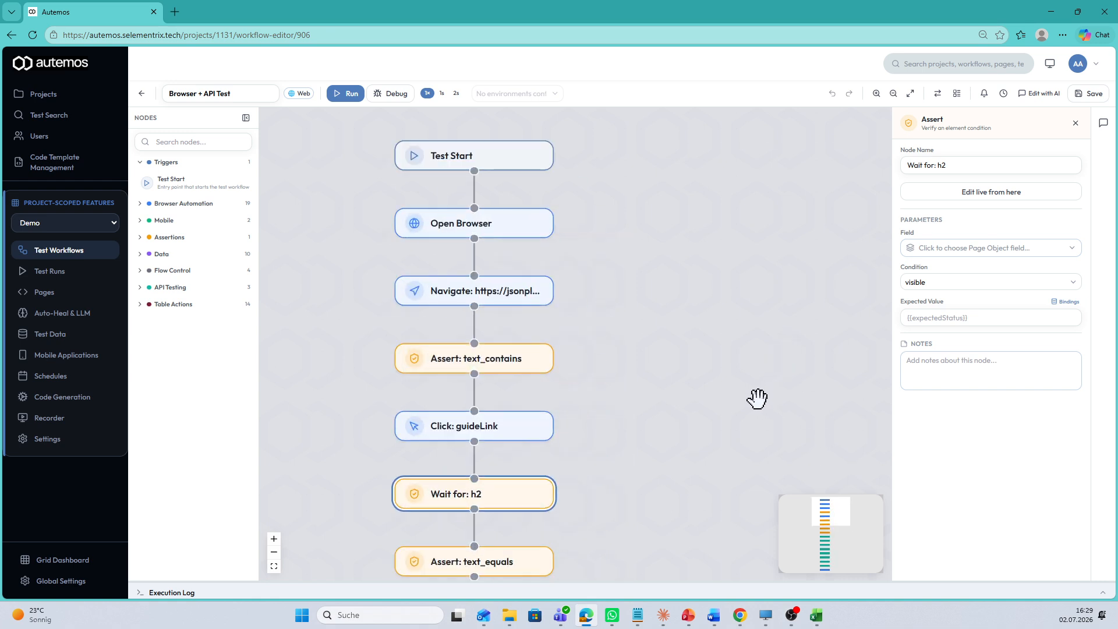
scroll(703, 477, down, 5)
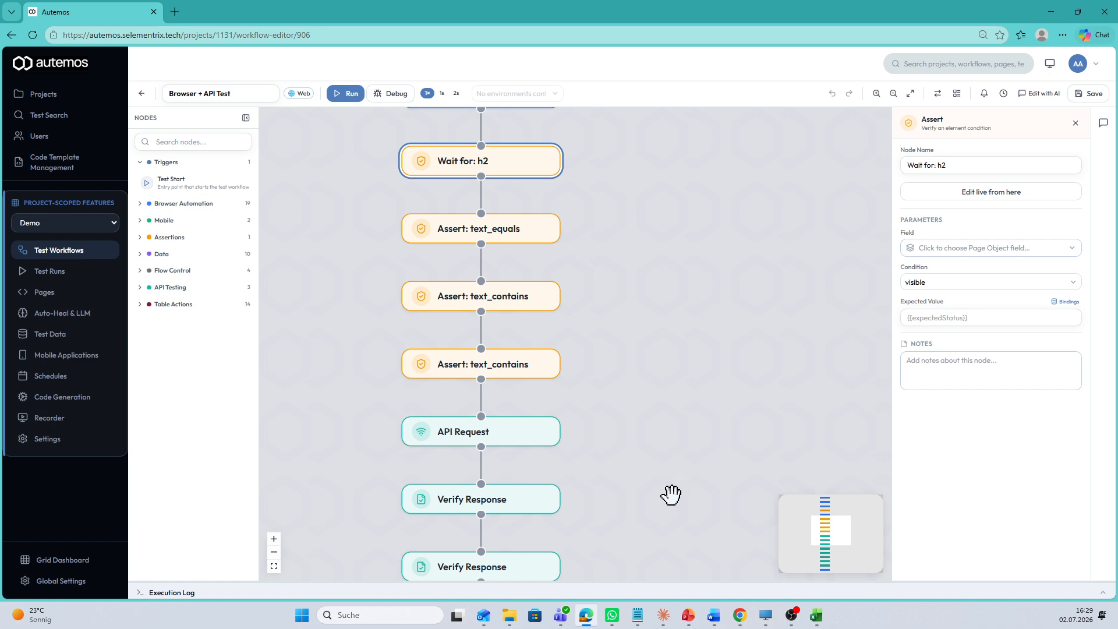
Examine the first API Request node's request URL and the available HTTP methods.
click(507, 432)
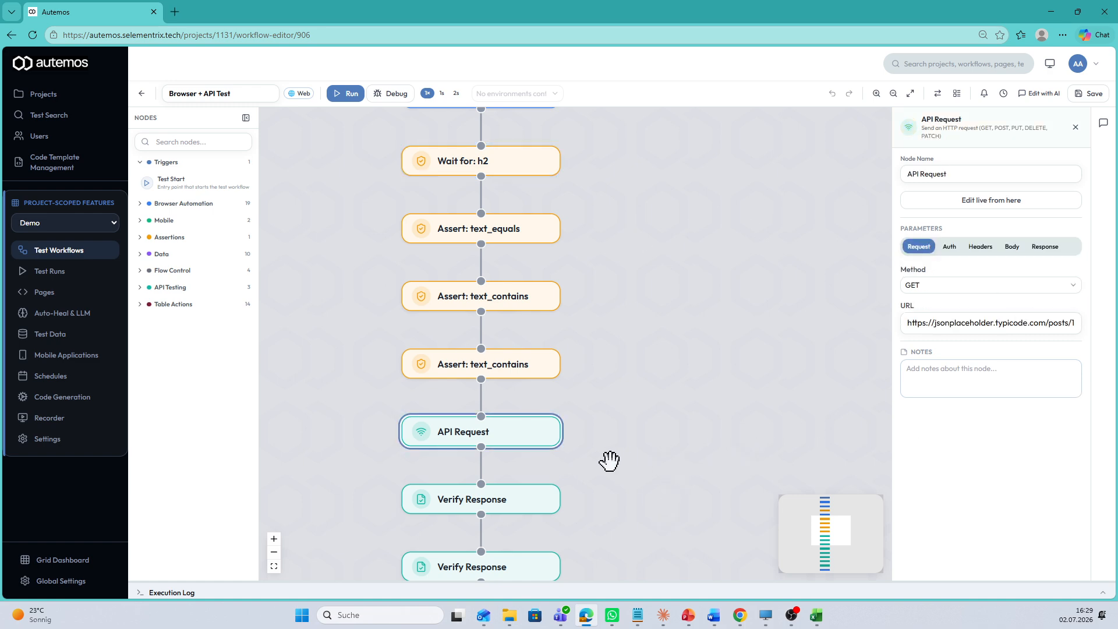
scroll(649, 437, down, 2)
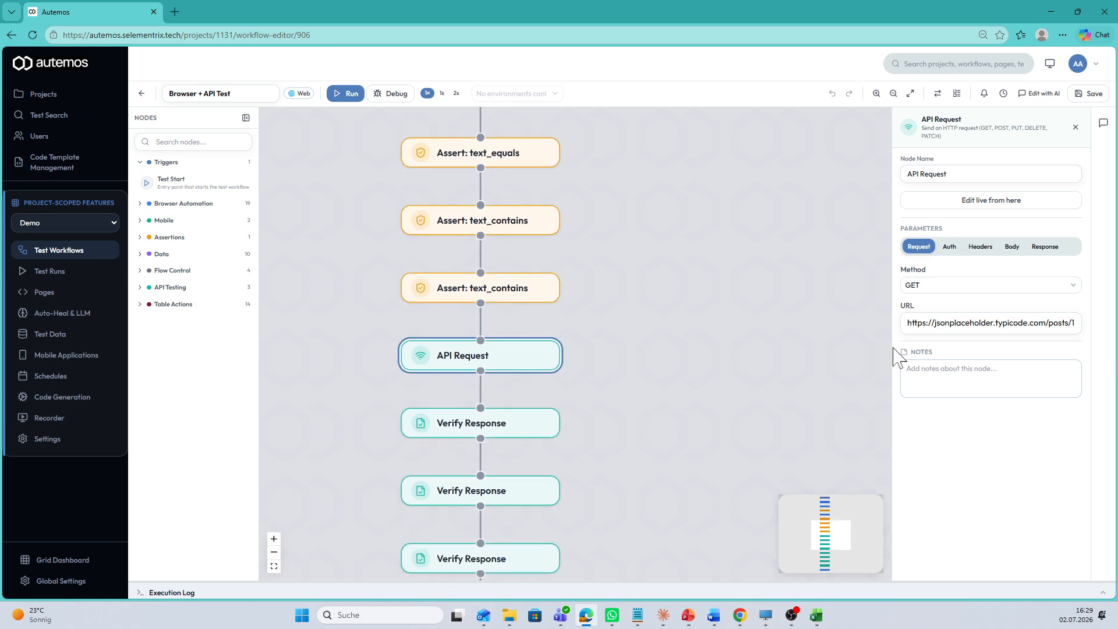
click(1009, 288)
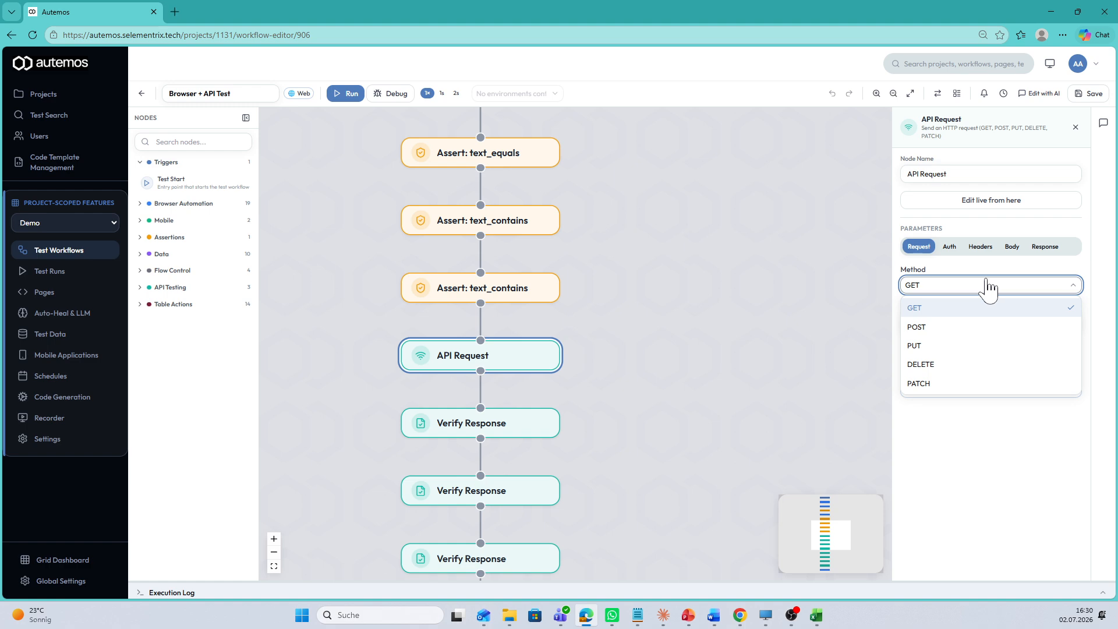
click(806, 290)
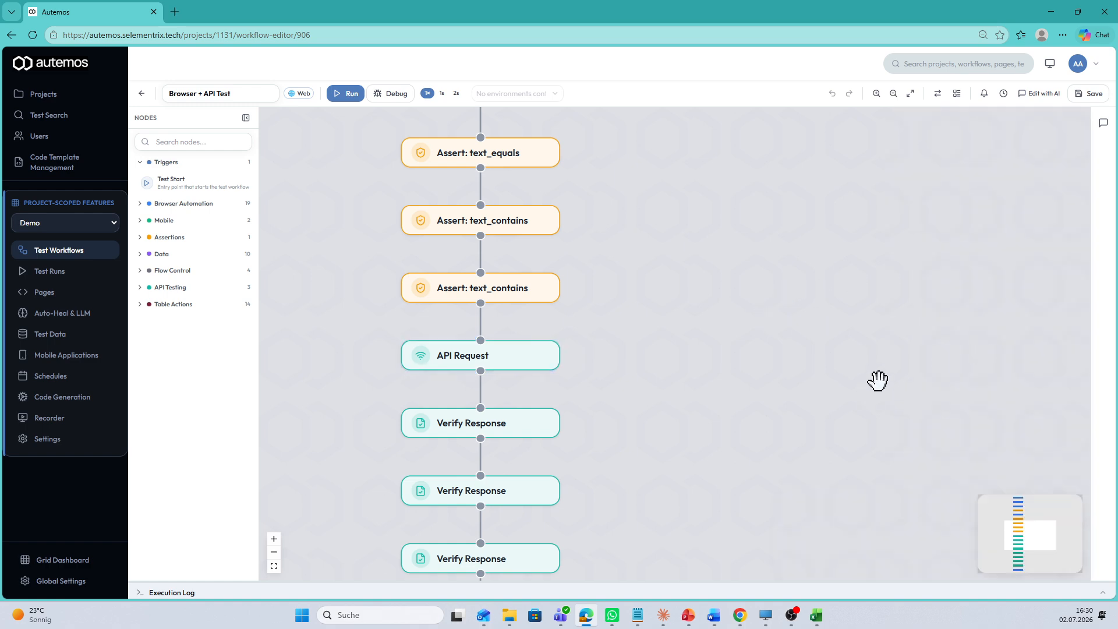
Examine the API Request node's authentication types, headers, body and response alias settings.
click(444, 365)
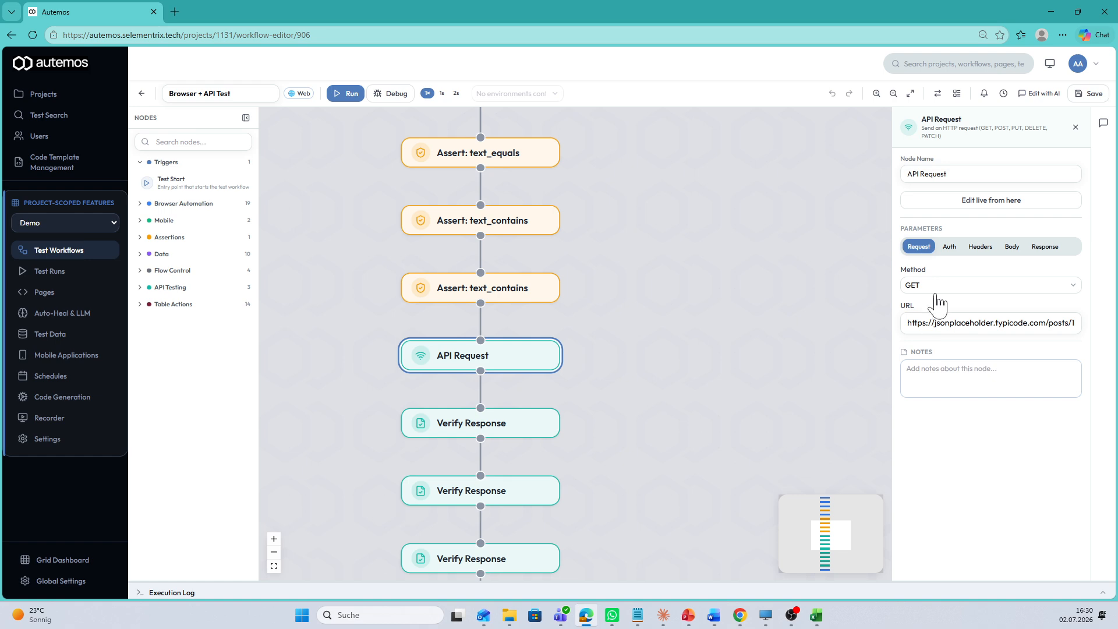
click(949, 247)
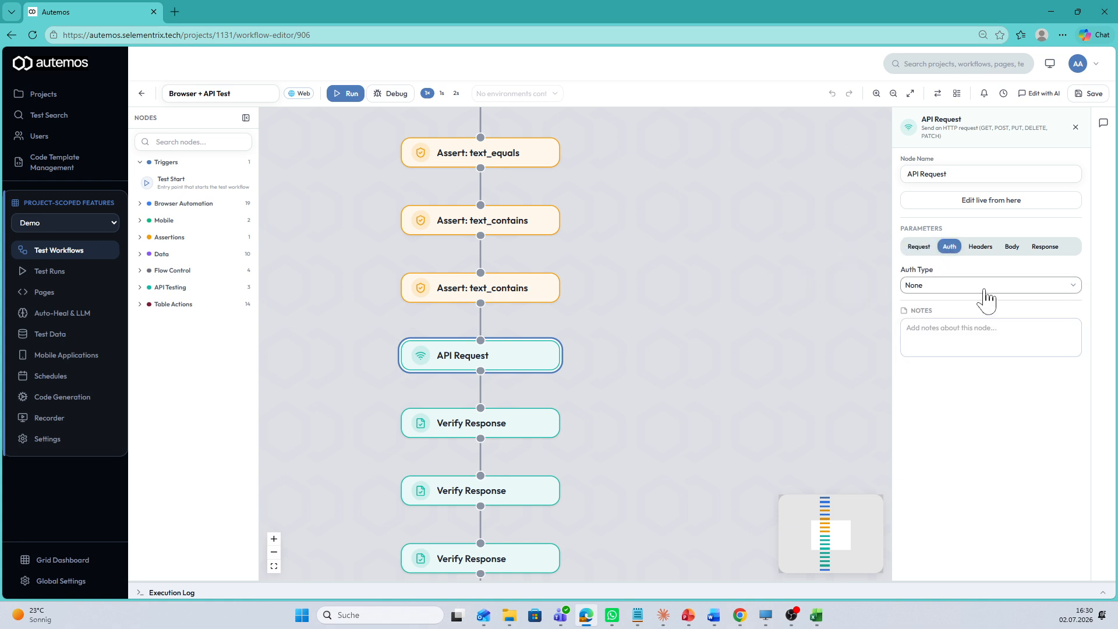
click(963, 286)
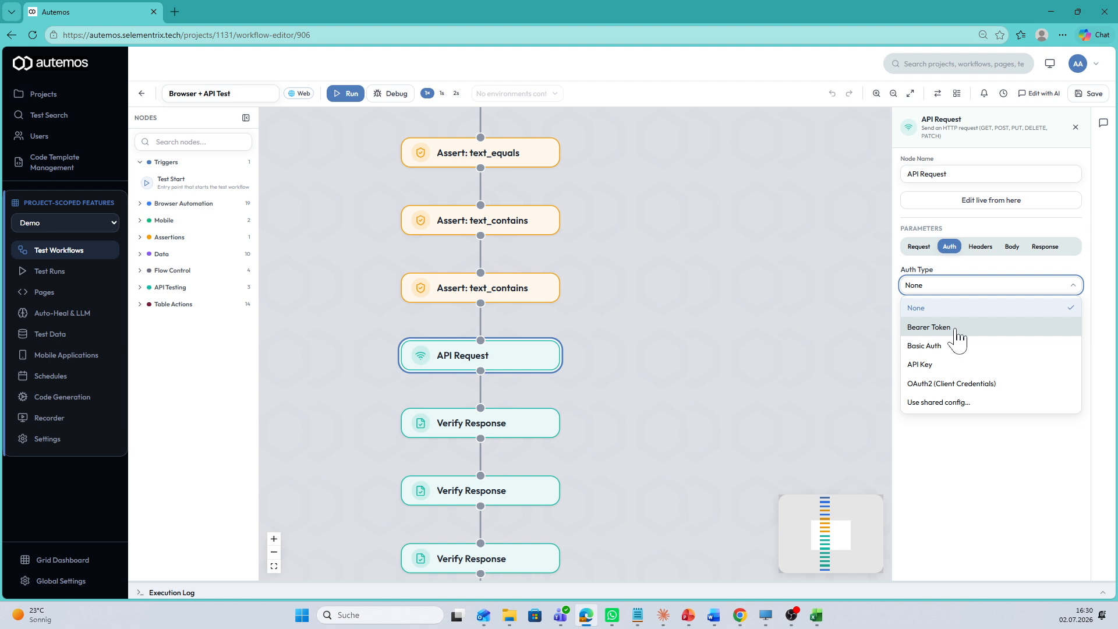
click(983, 248)
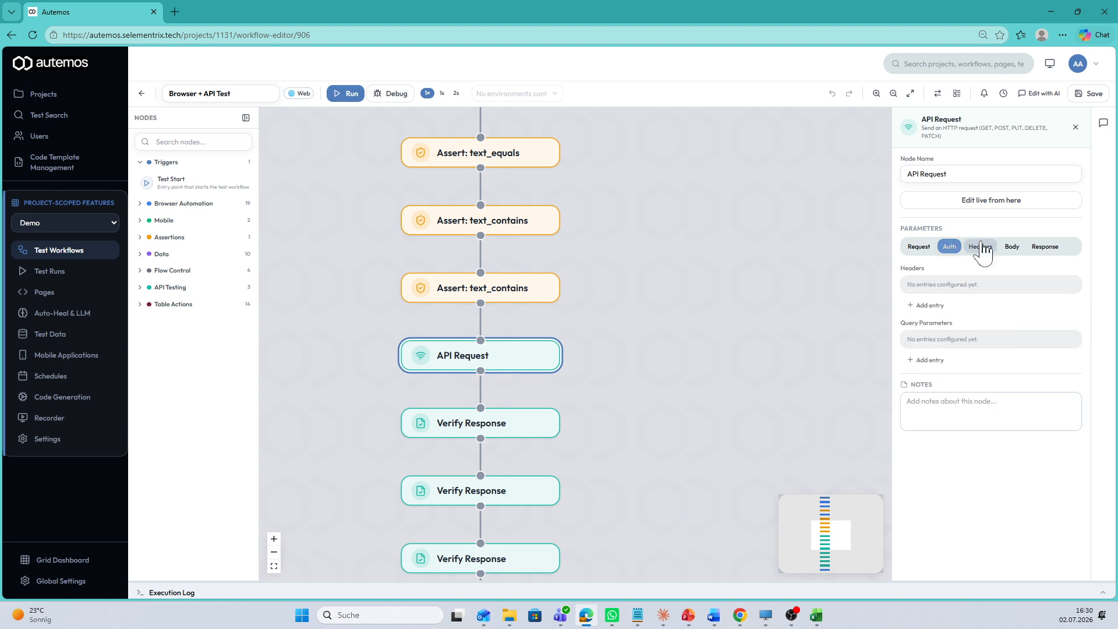
click(1010, 247)
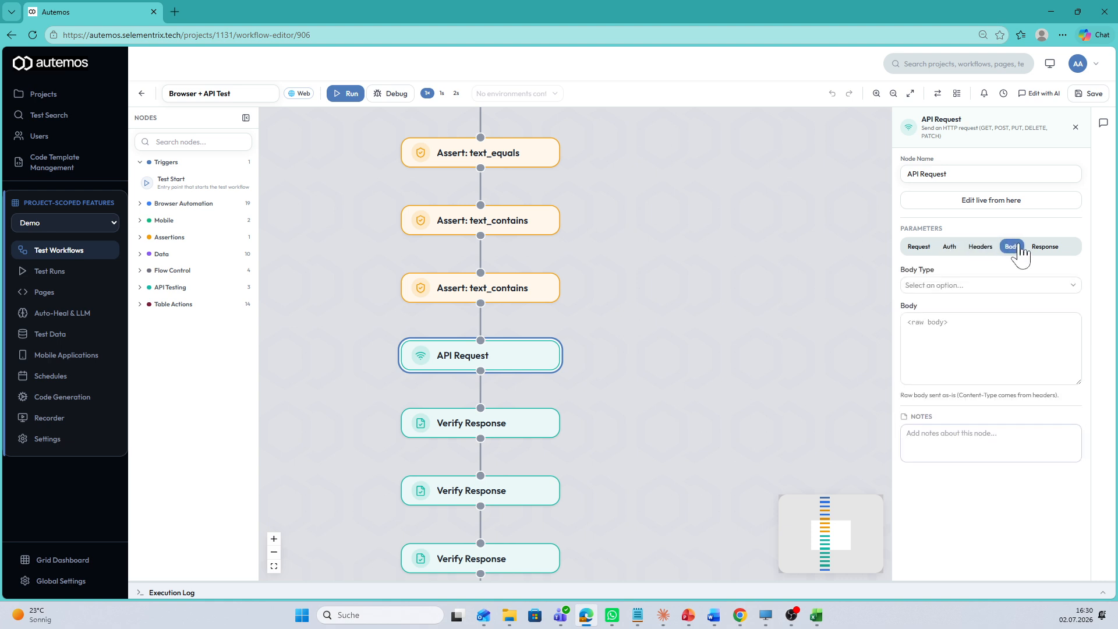
click(1044, 246)
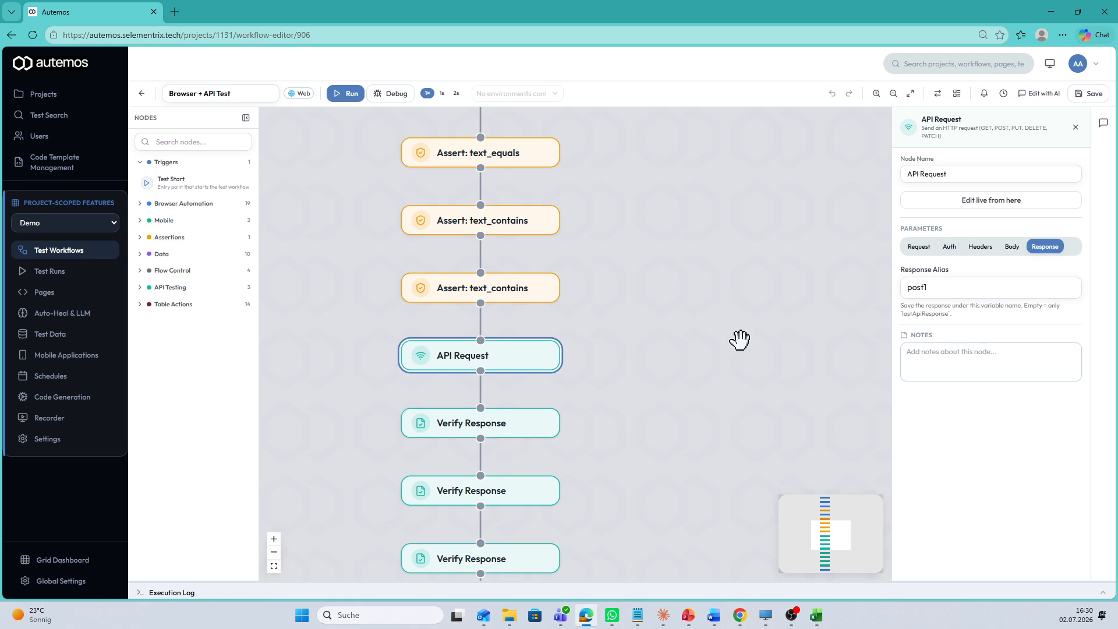
Inspect the match settings of the first two Verify Response nodes following the API Request.
click(535, 433)
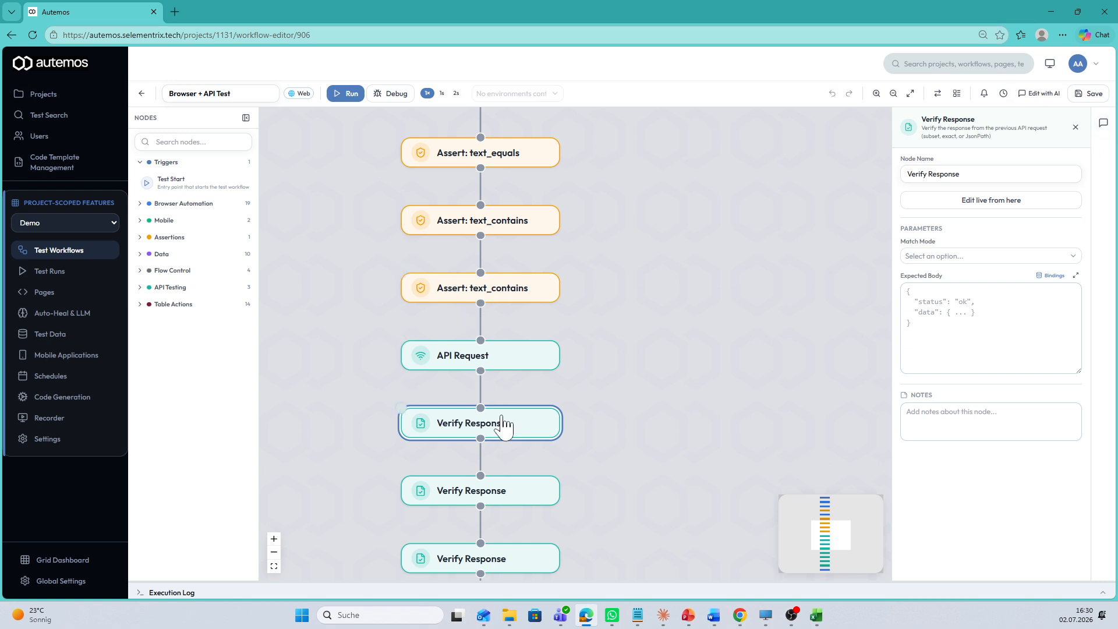
click(536, 500)
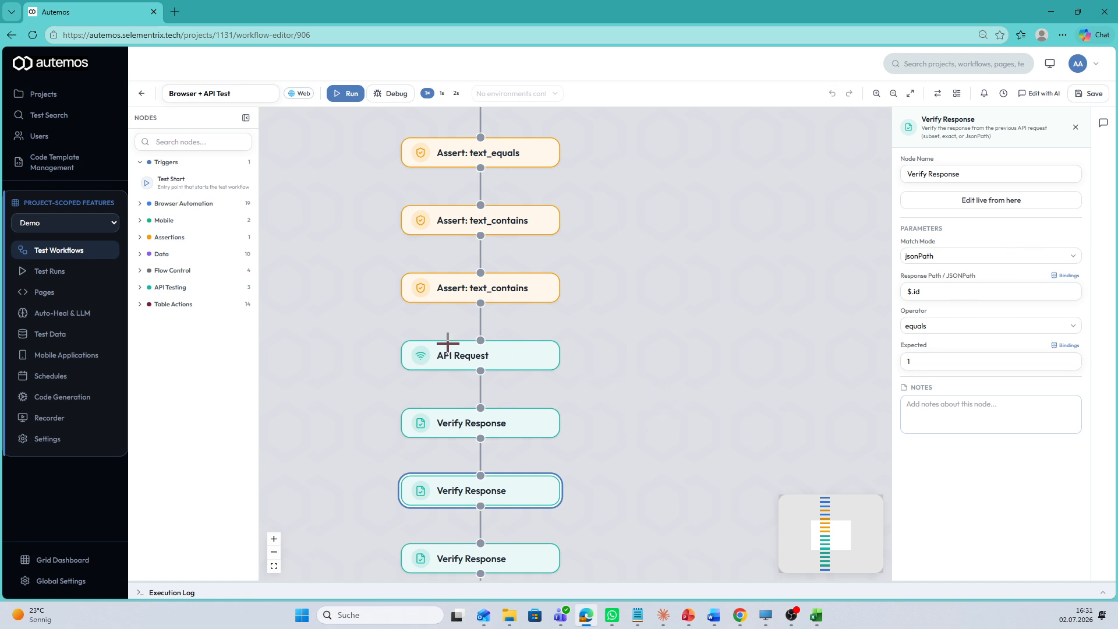
View the workflow editor's AI chat for drafting changes, and close it along with the node's settings.
click(1103, 123)
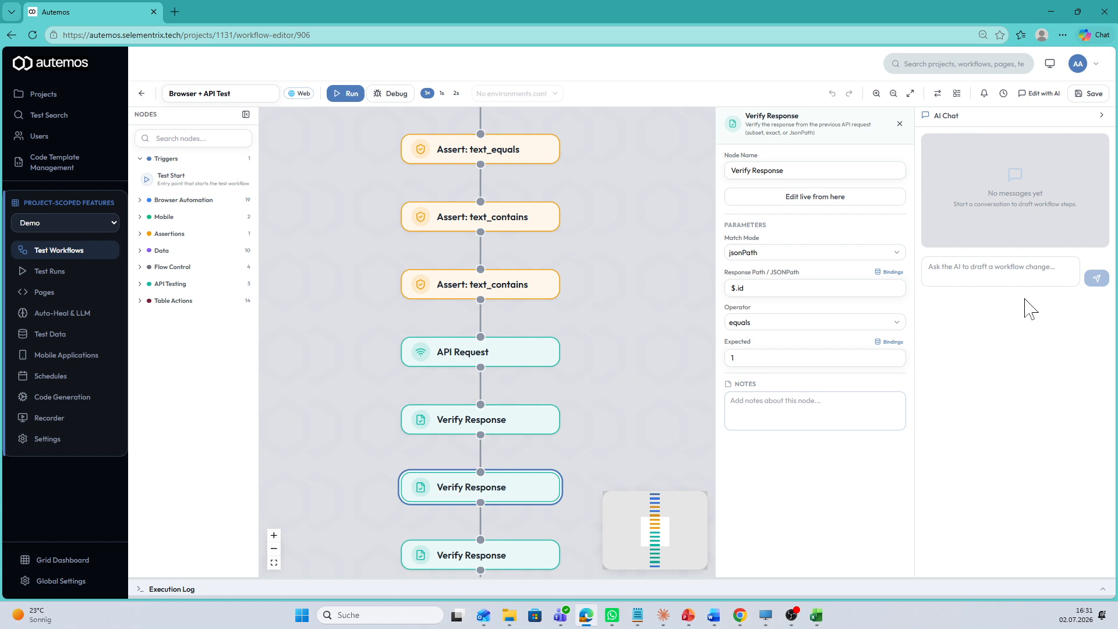
click(1000, 271)
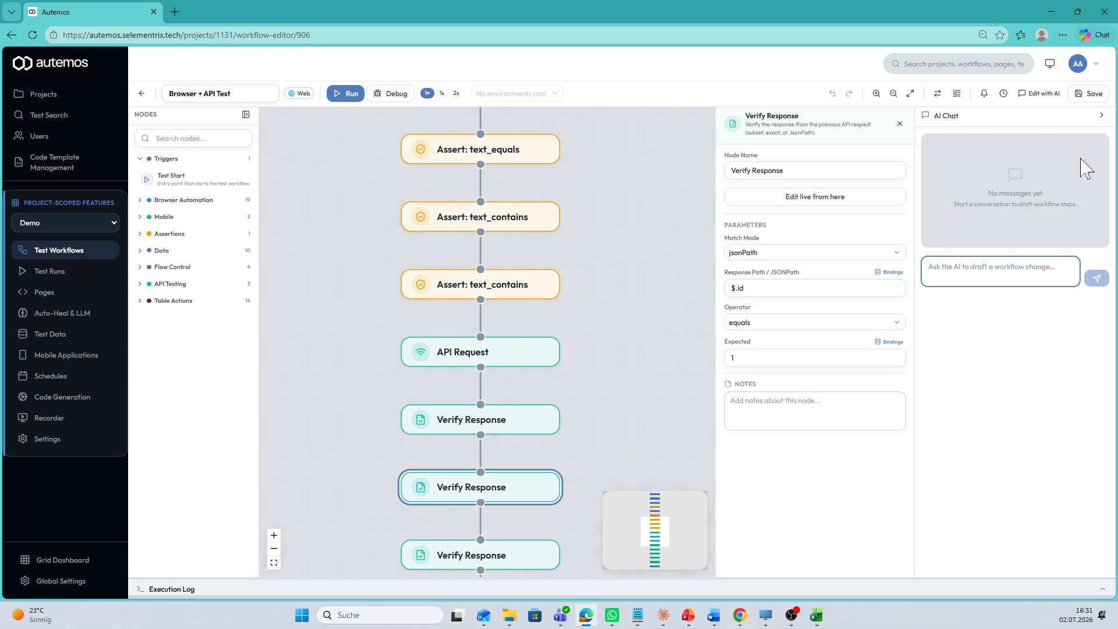
click(1101, 115)
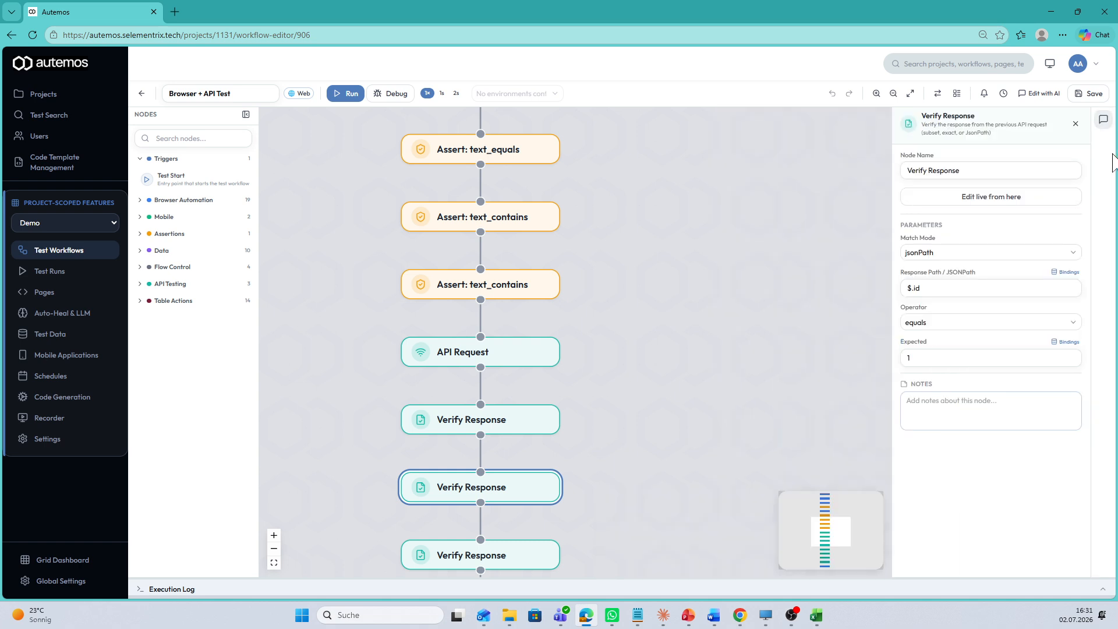
click(1075, 124)
scroll(666, 294, up, 2)
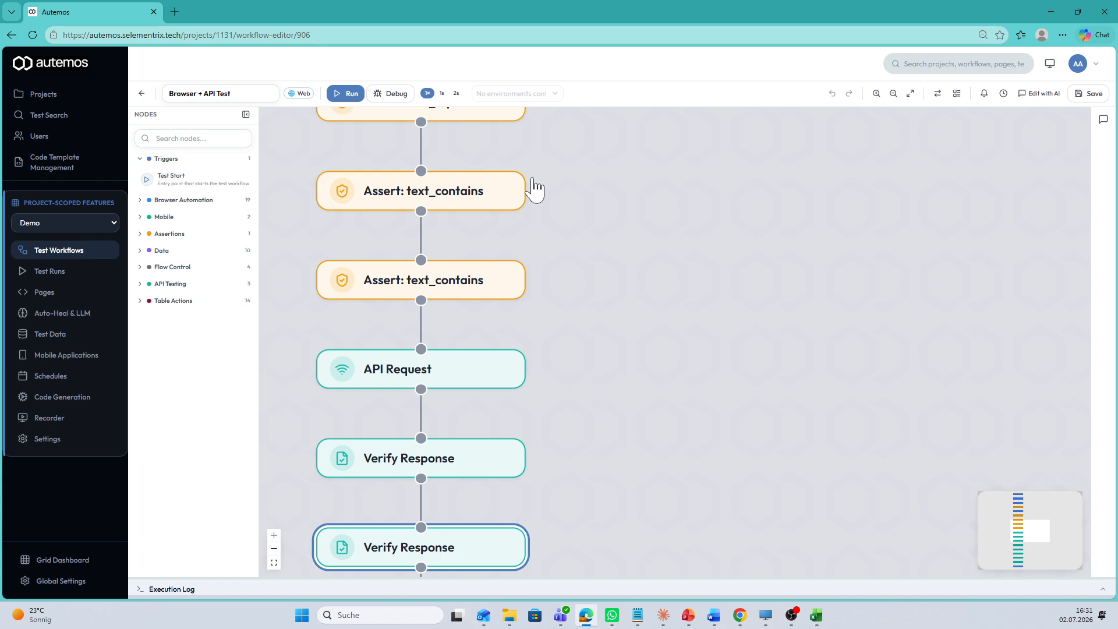
scroll(571, 202, down, 2)
drag(659, 255, 766, 399)
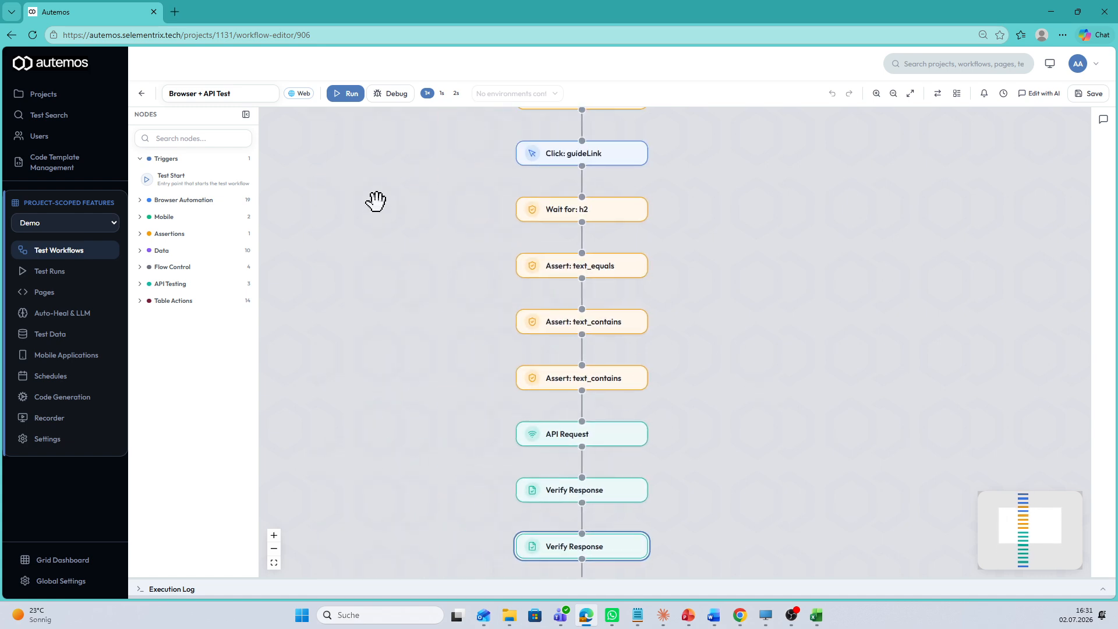
Run the Browser + API Test workflow and open the report of its newest run from the project's test runs.
click(346, 93)
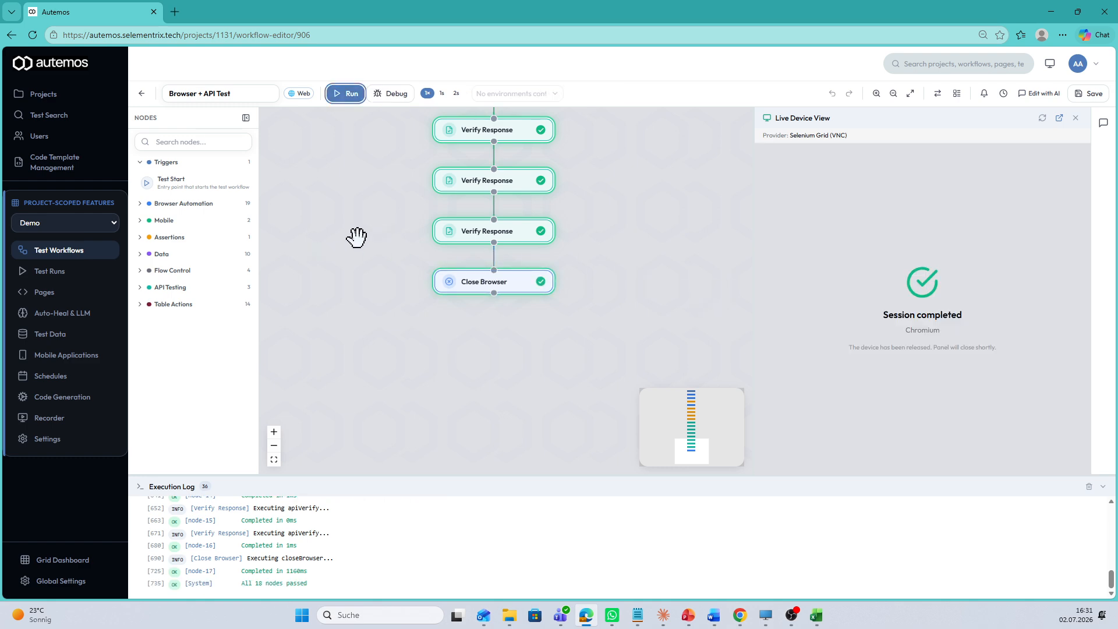
click(62, 274)
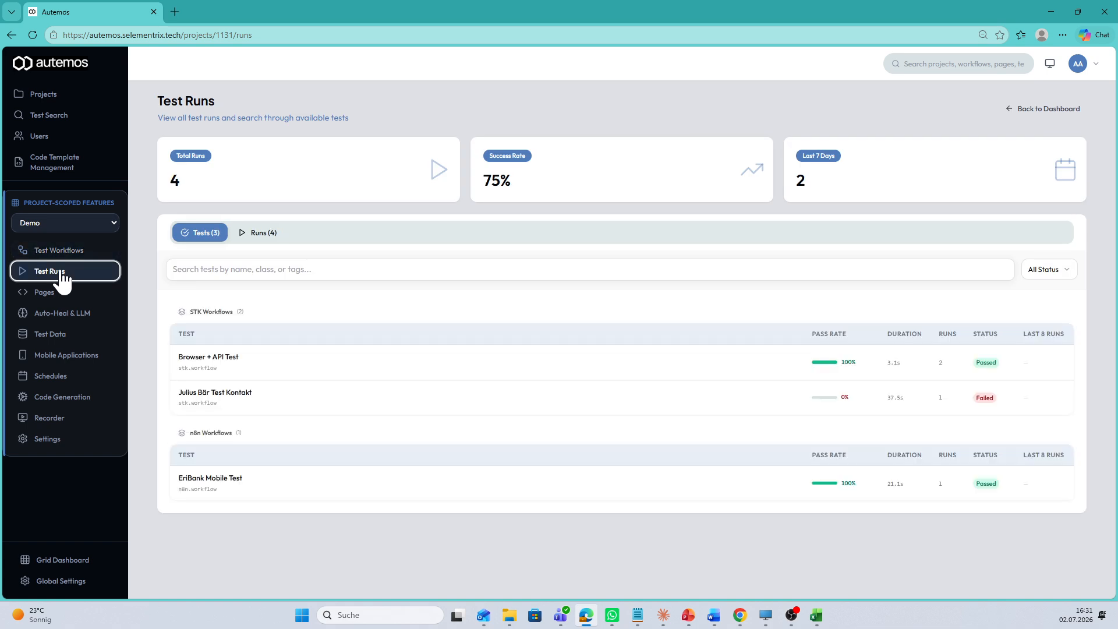
click(258, 234)
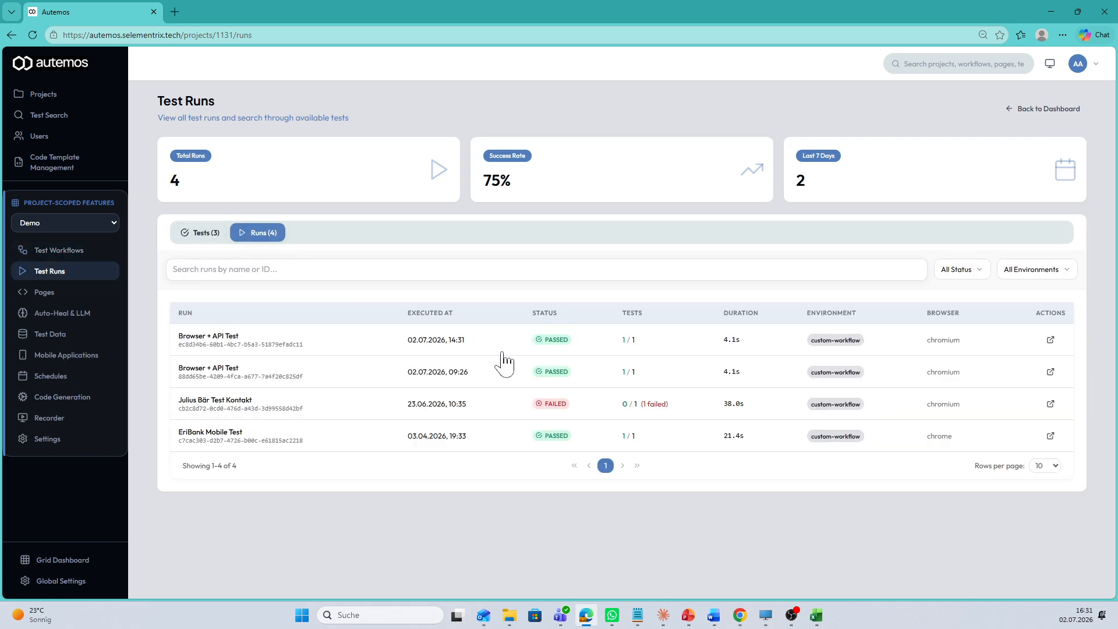
click(202, 348)
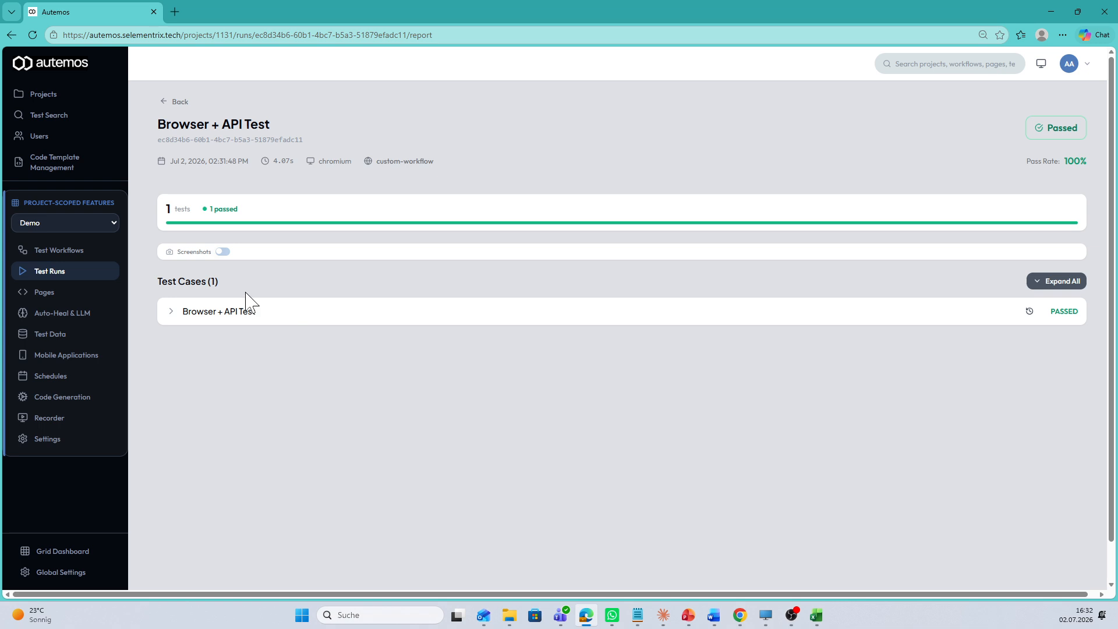
Expand the Browser + API Test case in the report with screenshots shown, and view that test's execution history.
click(224, 253)
click(172, 319)
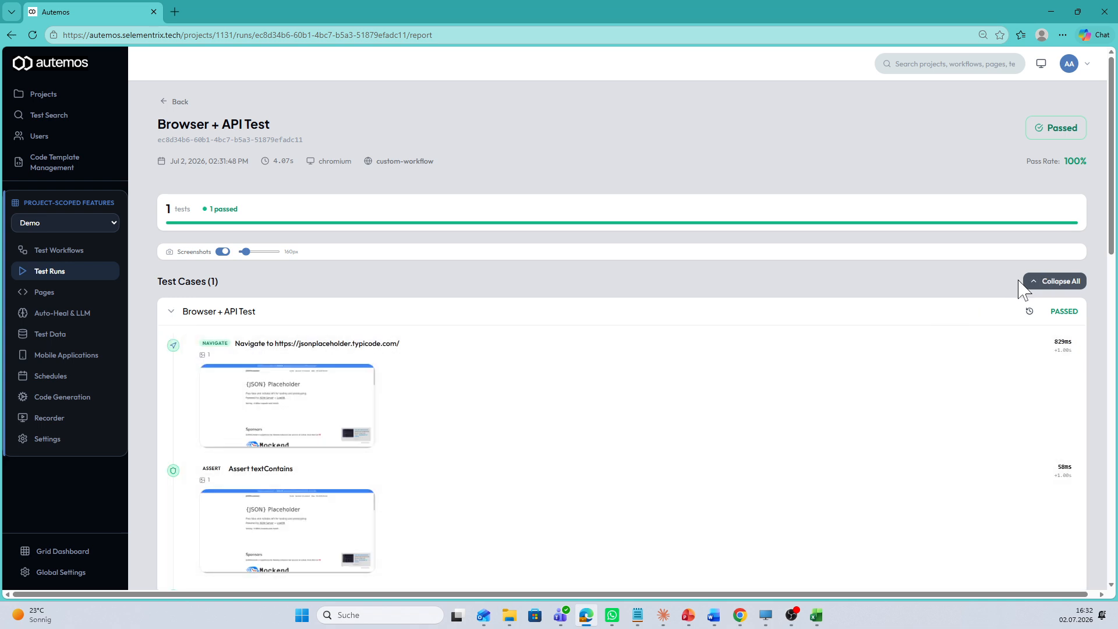
click(1030, 312)
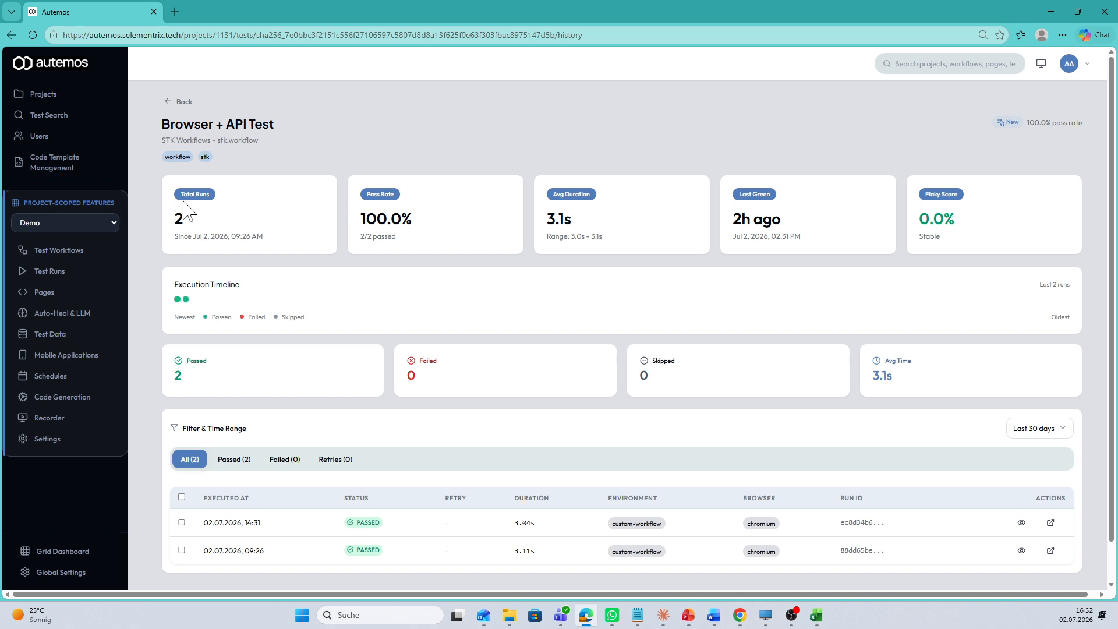
scroll(343, 289, down, 1)
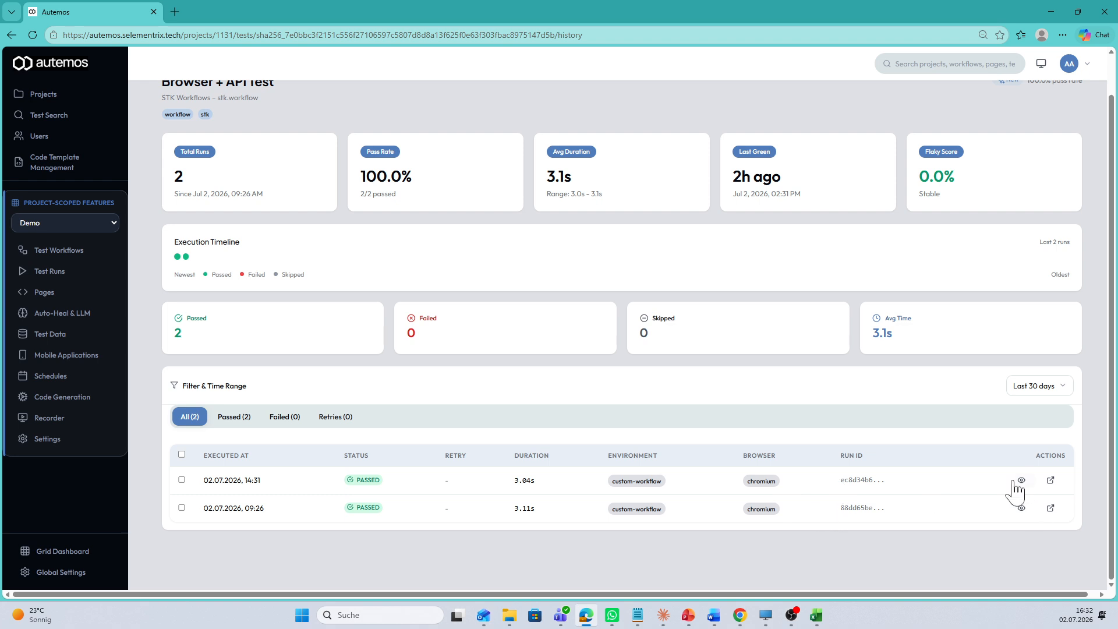
Open the newest run's report from the history and review all steps of its expanded test case with screenshots shown.
click(1050, 480)
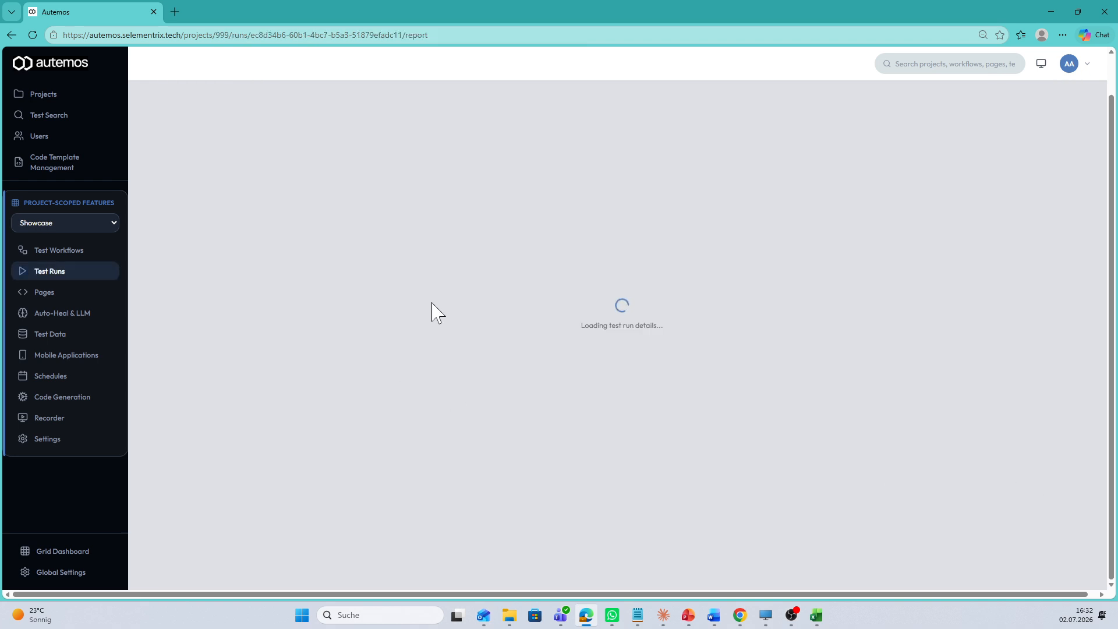
click(187, 274)
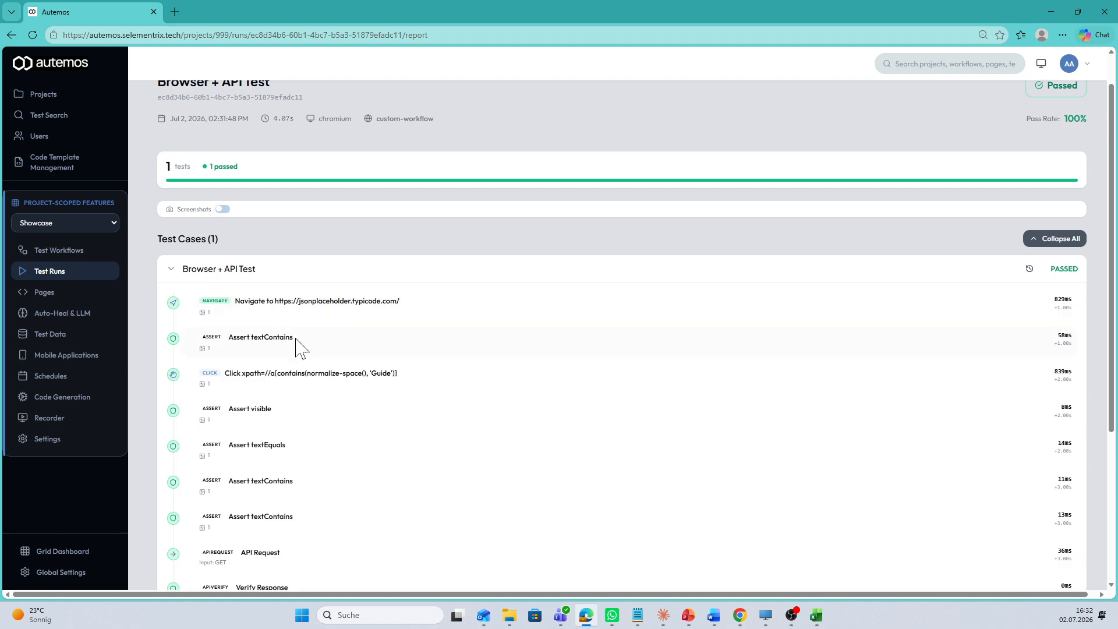
click(222, 209)
scroll(442, 401, down, 15)
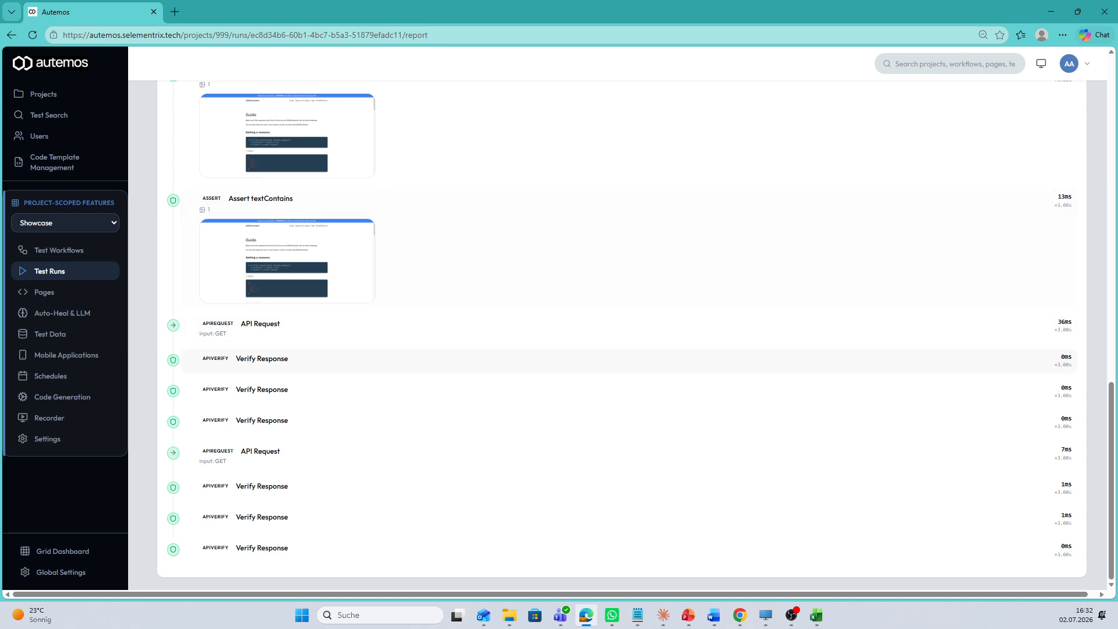
scroll(378, 355, up, 15)
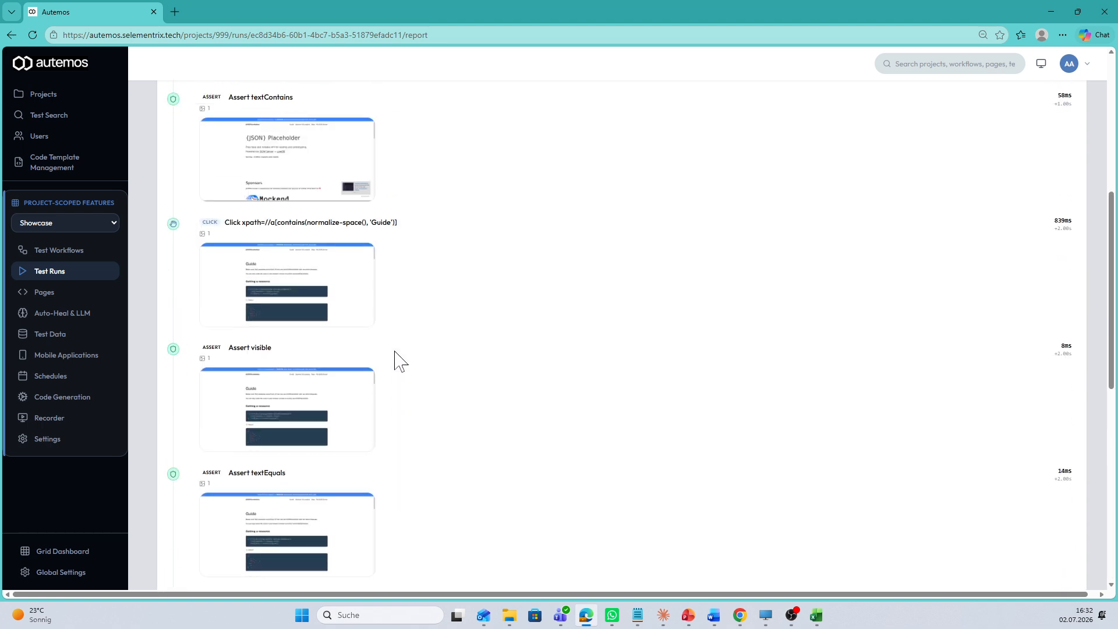